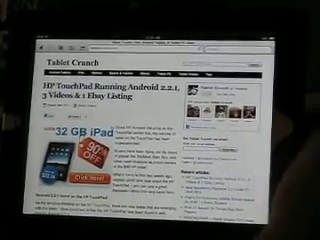
Leave the Tablet Crunch page in Safari and return to the Home screen
{"action": "key", "text": "super"}
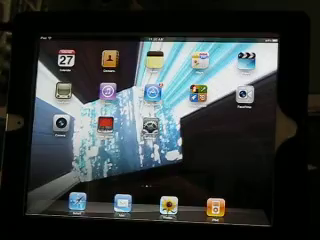
Open Settings and reach the Add Account provider list under Mail, Contacts, Calendars
{"action": "left_click", "coordinate": [150, 125]}
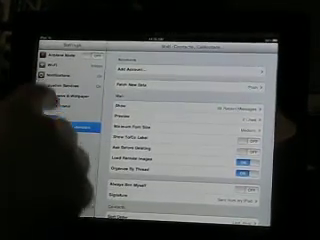
{"action": "left_click", "coordinate": [65, 96]}
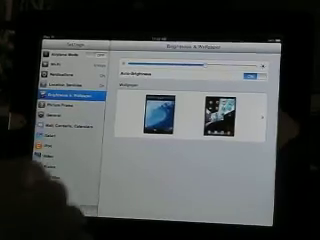
{"action": "left_click", "coordinate": [70, 126]}
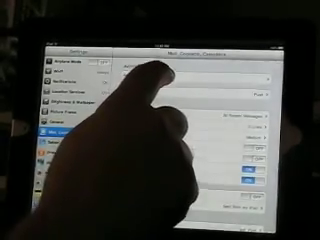
{"action": "left_click", "coordinate": [160, 74]}
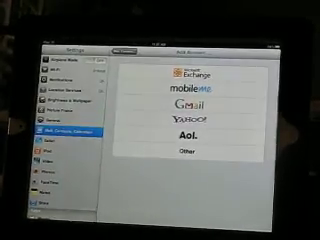
Choose Gmail as the type of account to add
{"action": "left_click", "coordinate": [190, 103]}
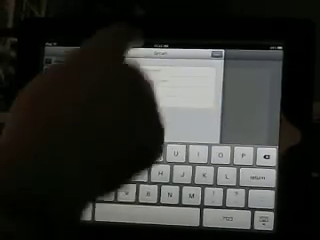
{"action": "type", "text": "T"}
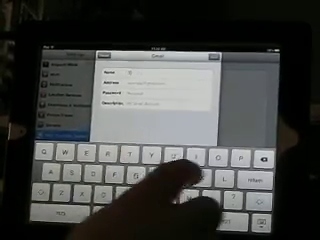
{"action": "type", "text": "yll"}
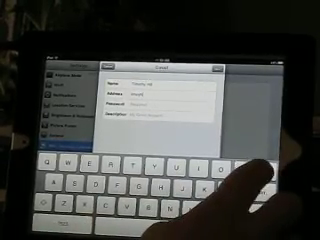
{"action": "type", "text": "h"}
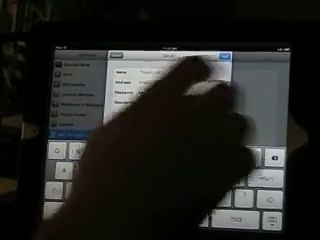
Submit the Gmail form, which returns an incorrect username or password alert
{"action": "left_click", "coordinate": [150, 128]}
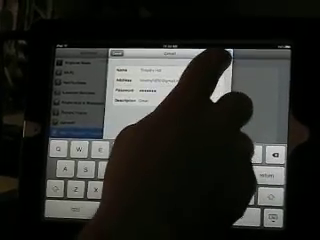
{"action": "left_click", "coordinate": [216, 58]}
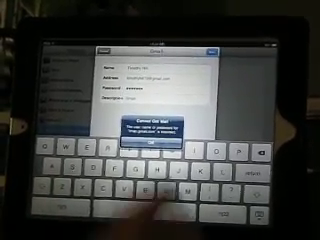
Dismiss the Cannot Get Mail alert
{"action": "left_click", "coordinate": [152, 143]}
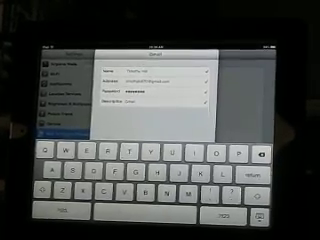
Resubmit the corrected details, turn off Calendars and Notes syncing, and save the Gmail account
{"action": "left_click", "coordinate": [207, 53]}
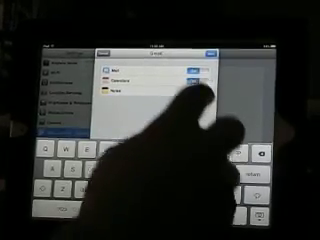
{"action": "left_click", "coordinate": [197, 80]}
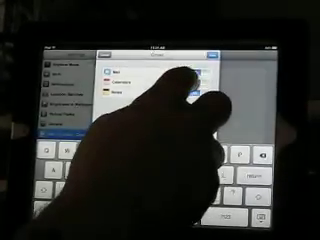
{"action": "left_click", "coordinate": [197, 91]}
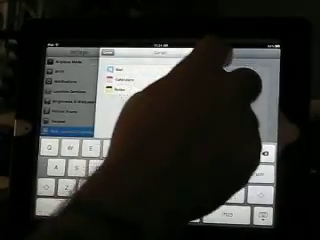
{"action": "left_click", "coordinate": [211, 55]}
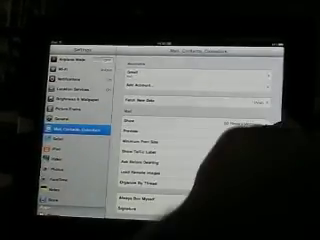
{"action": "key", "text": "super"}
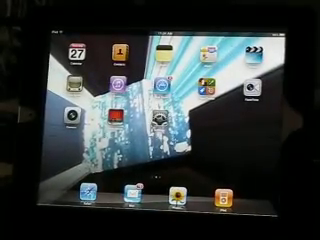